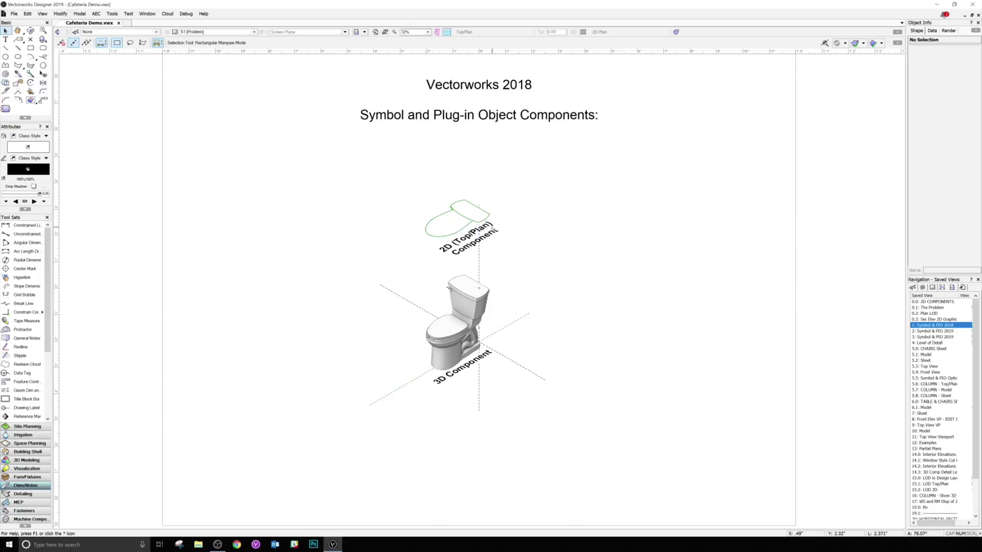
- Activate saved views 2 and 3, both named Symbol & PIO 2019, to view the symbol component diagrams
double_click(925, 332)
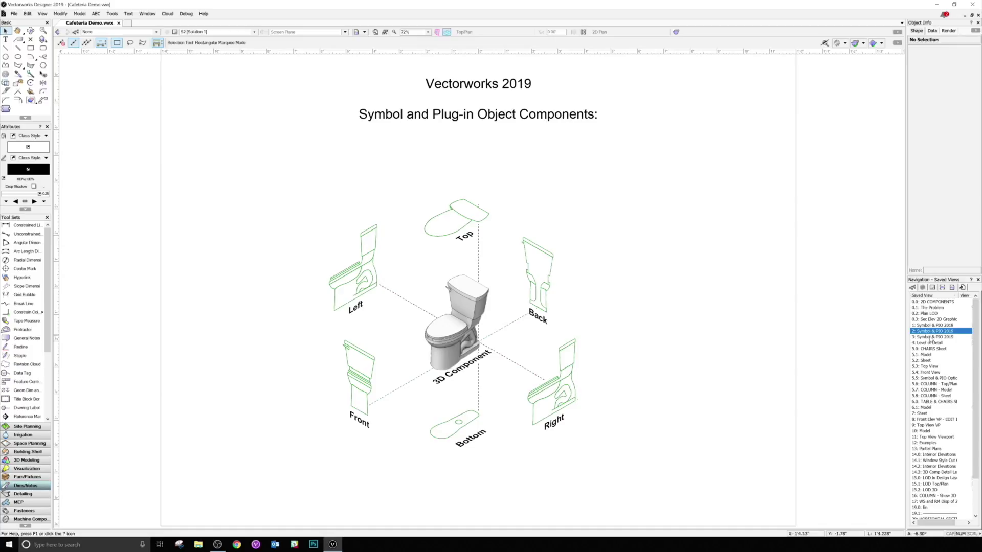
double_click(931, 337)
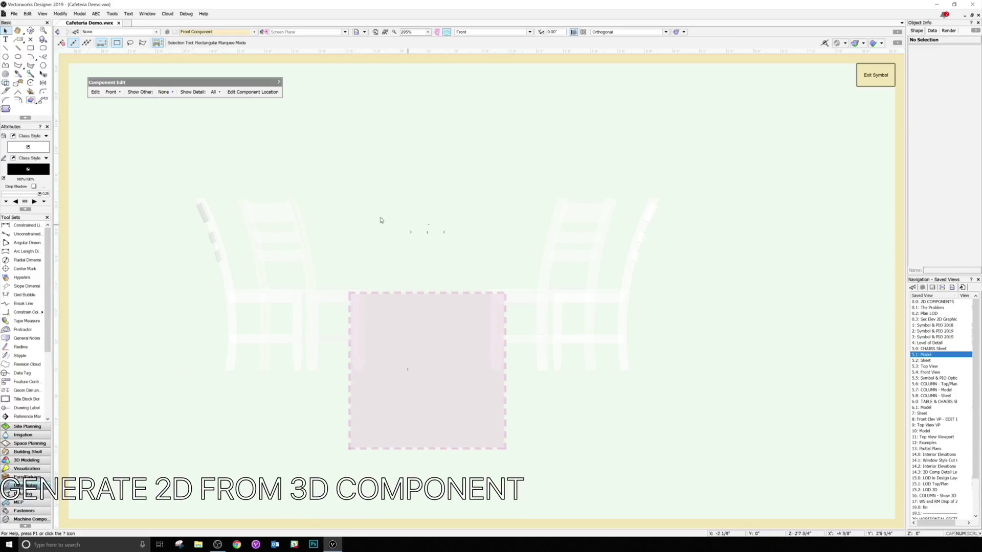
- Show the 3D component alongside the chair symbol's Front component and generate its 2D graphics from 3D with Hidden Line Rendering
left_click(166, 92)
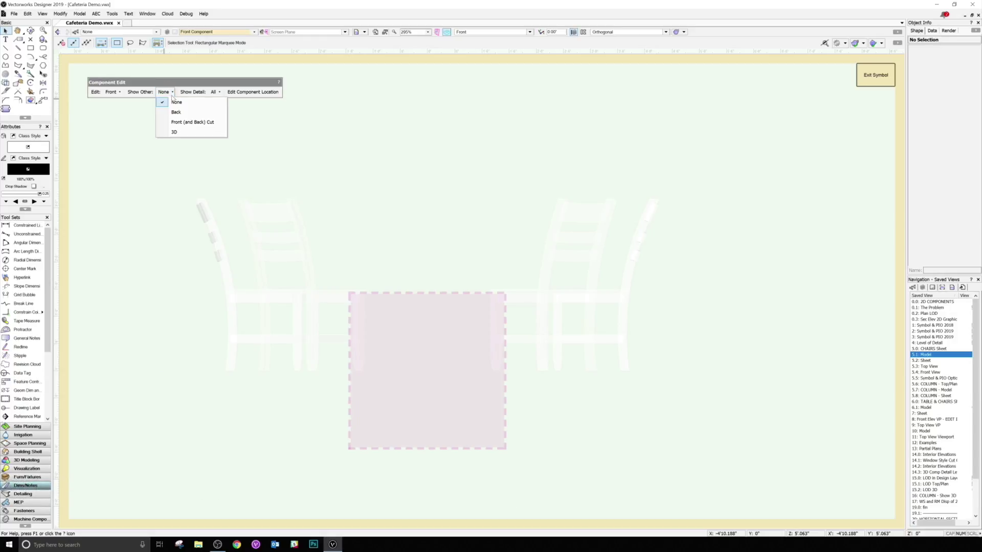
left_click(174, 132)
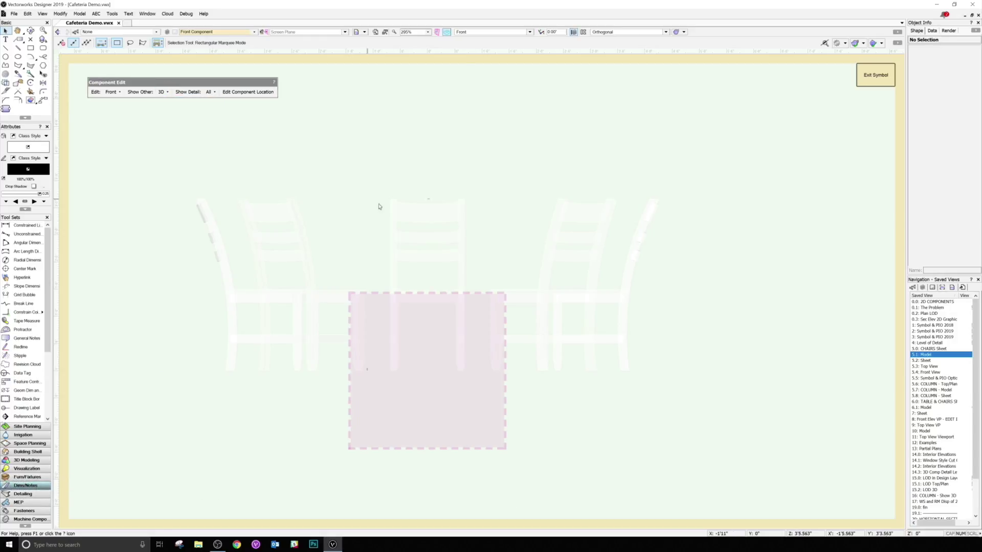
key("8")
scroll(373, 208, "up", 1)
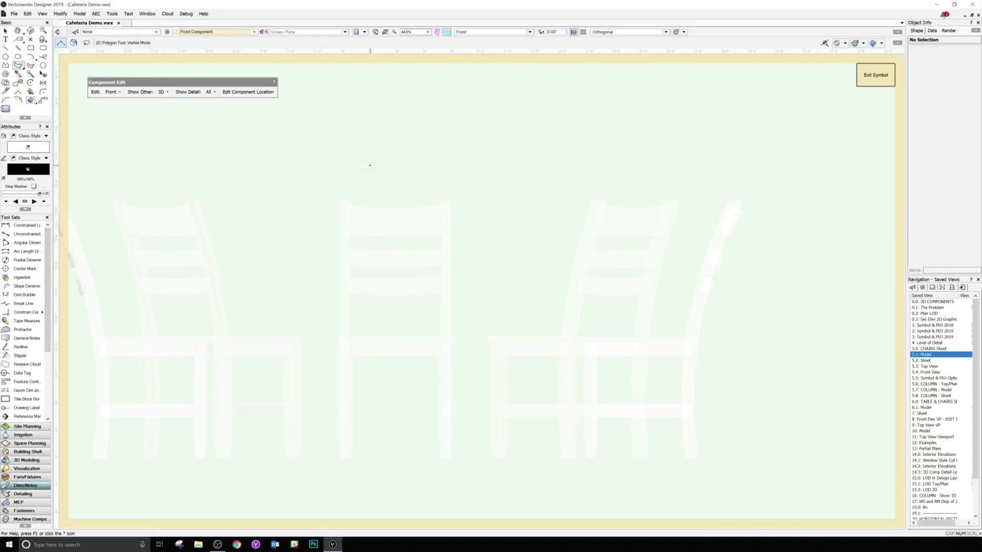
right_click(365, 160)
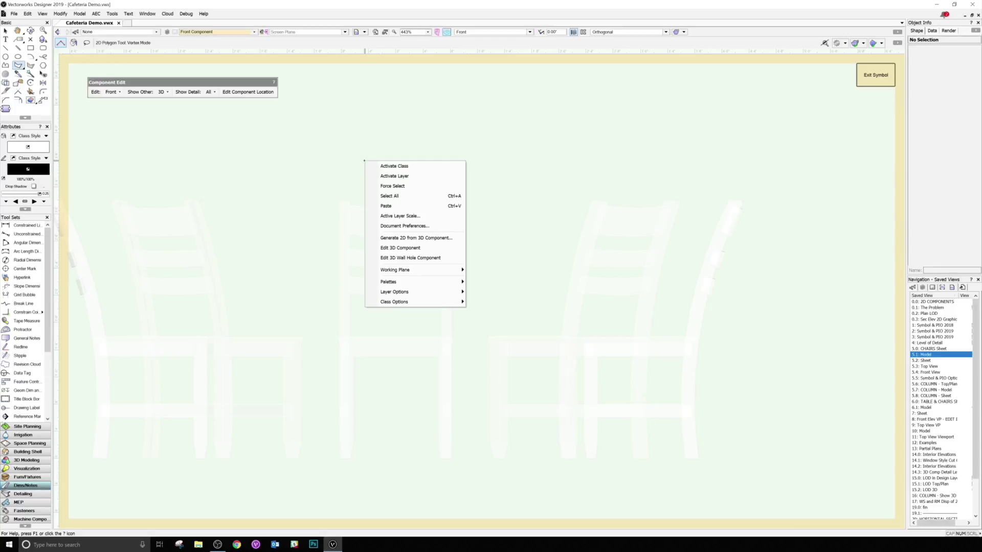
left_click(441, 239)
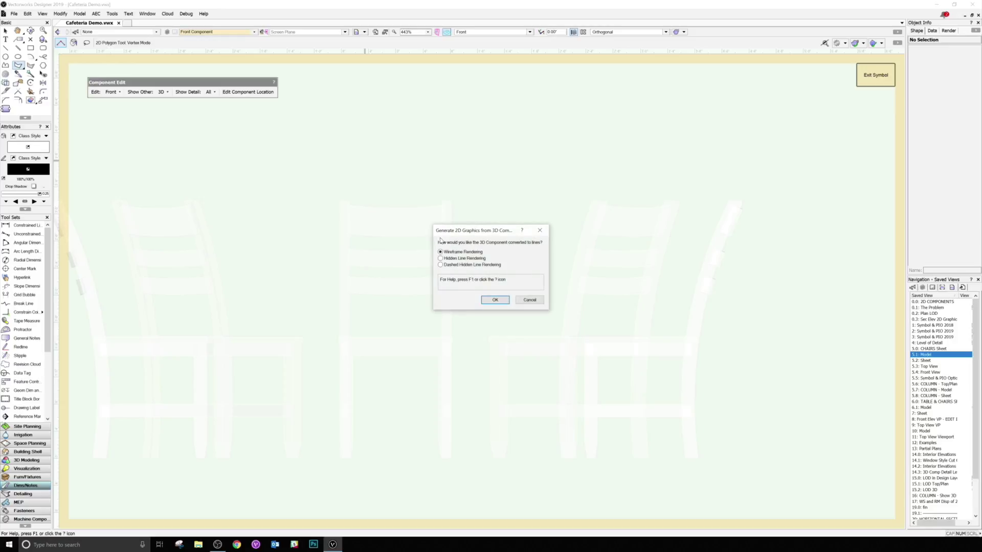
left_click(452, 258)
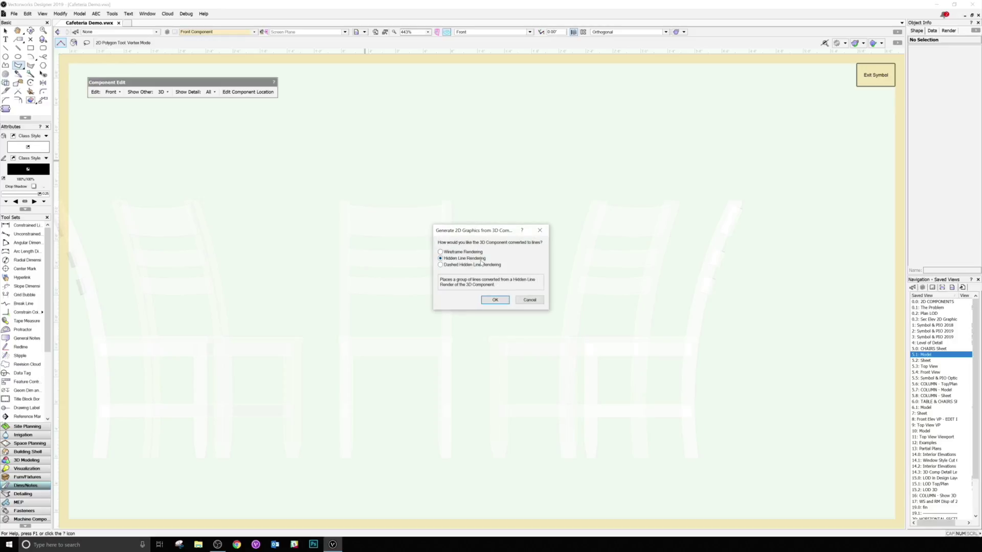
left_click(504, 301)
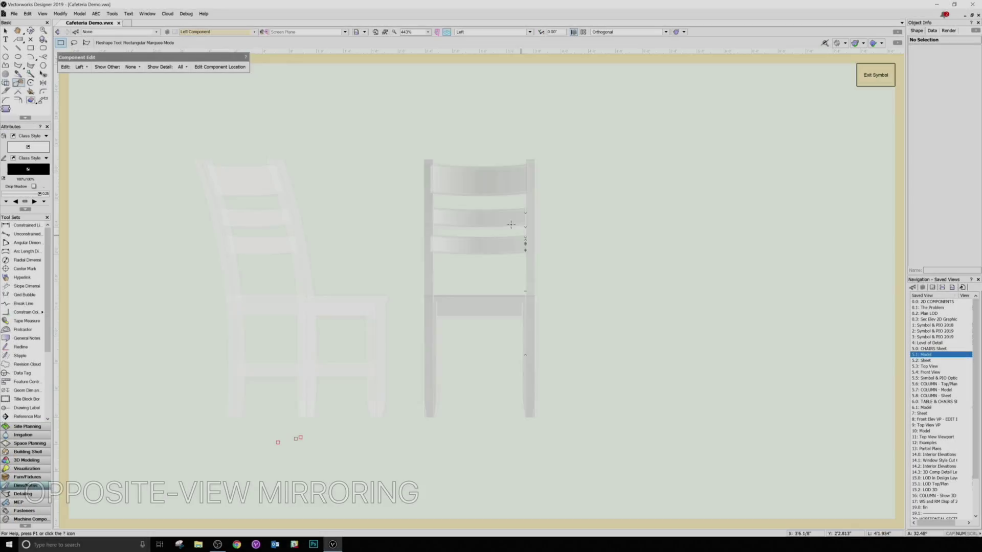
- Generate 2D graphics from the 3D component for the chair symbol's Left component, and exit symbol editing
scroll(450, 316, "down", 2)
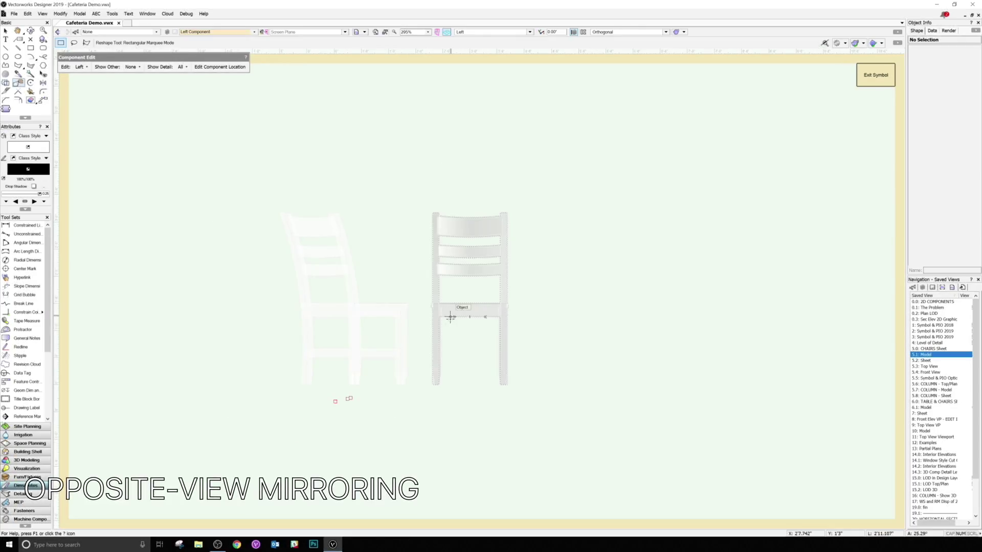
right_click(353, 160)
left_click(397, 235)
left_click(495, 299)
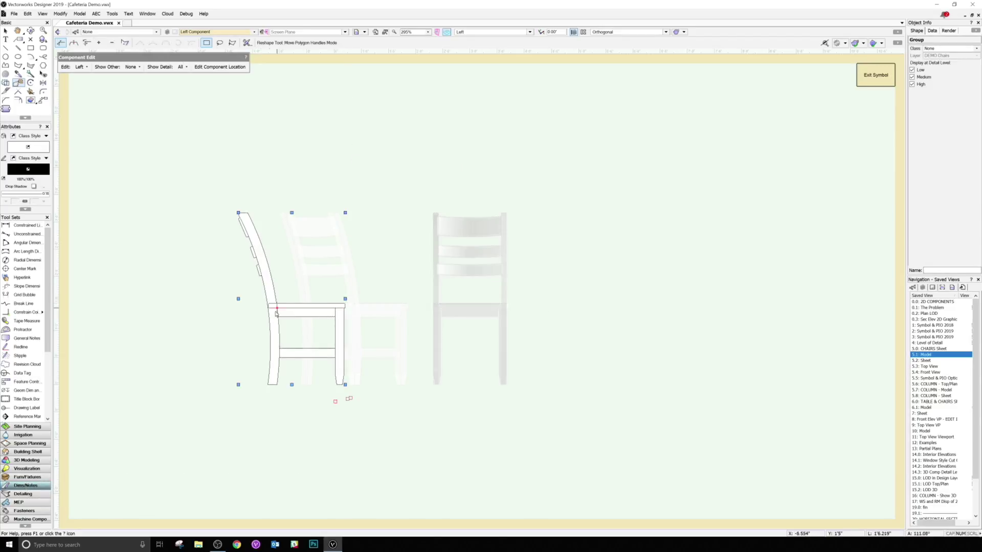
left_click(131, 67)
left_click(143, 97)
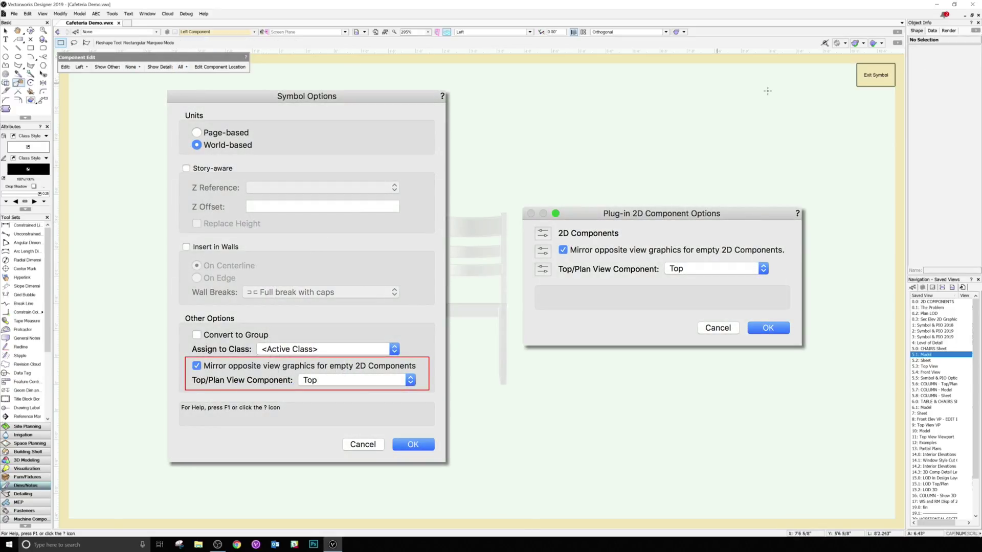
left_click(872, 74)
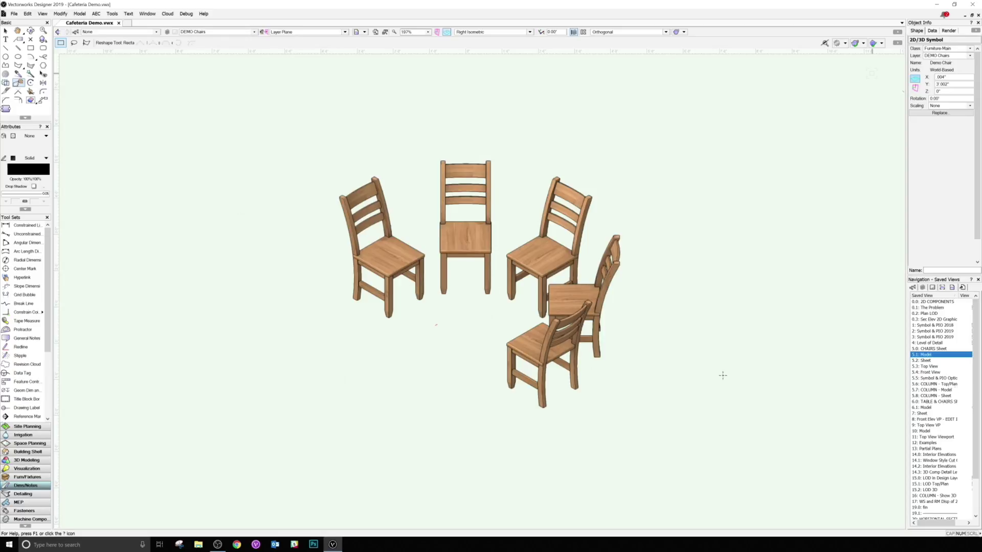
- Activate the 5.3 Top View and 5.4 Front View saved views, and update the Front View viewport
double_click(928, 366)
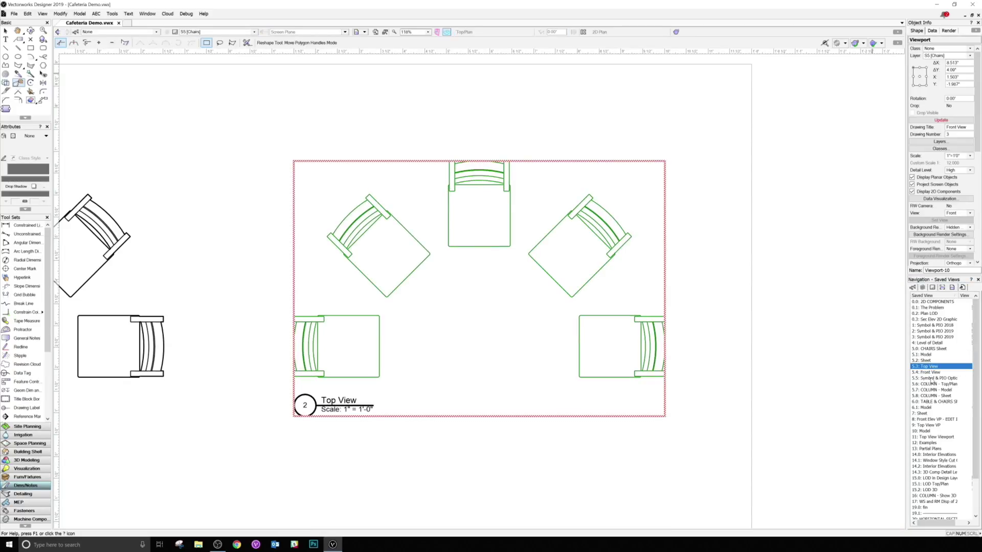
double_click(928, 372)
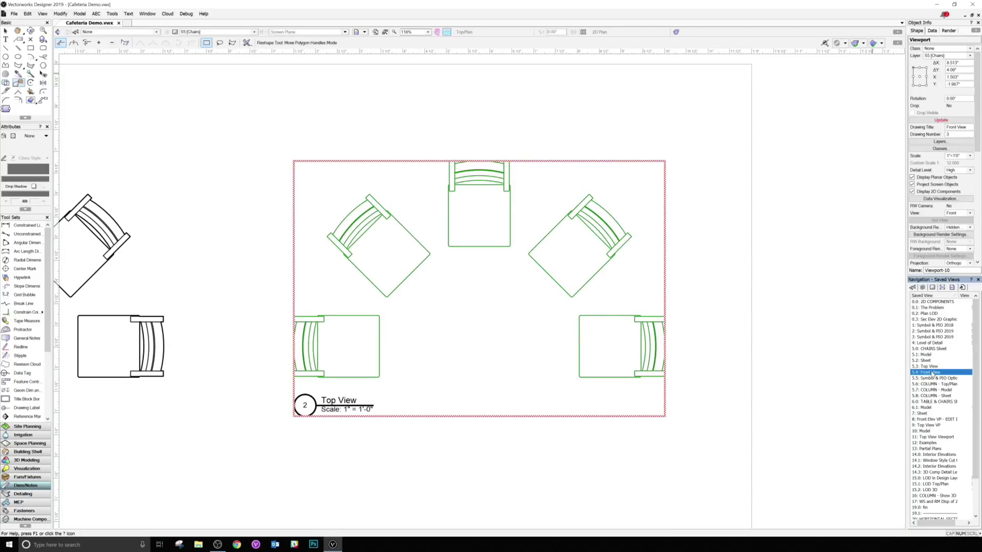
left_click(942, 120)
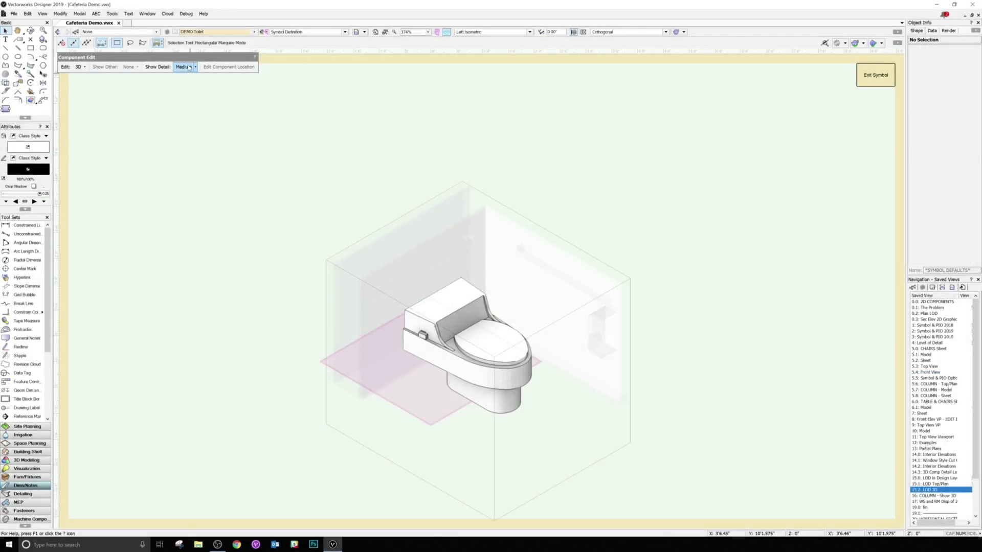
- Show the toilet symbol's 3D component at the High detail level
left_click(194, 68)
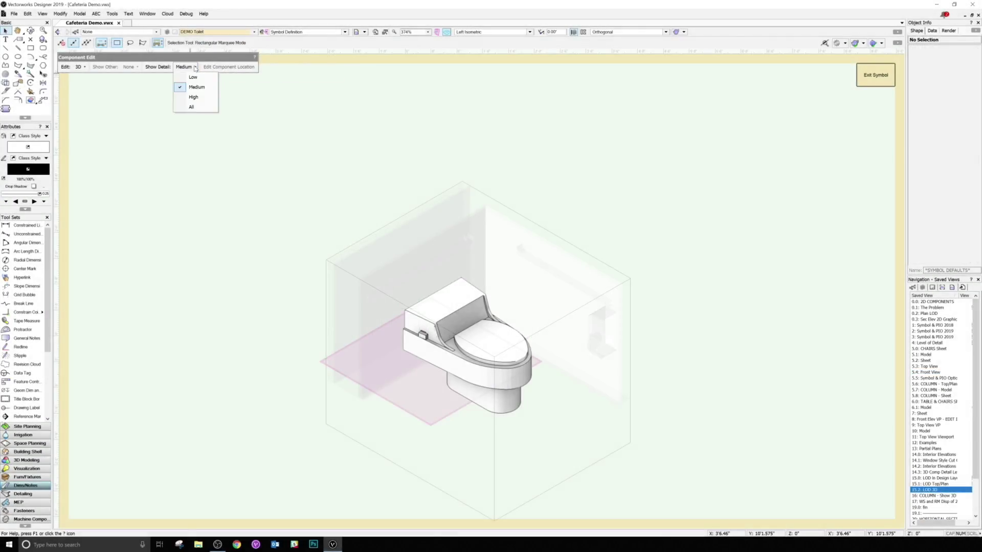
left_click(200, 101)
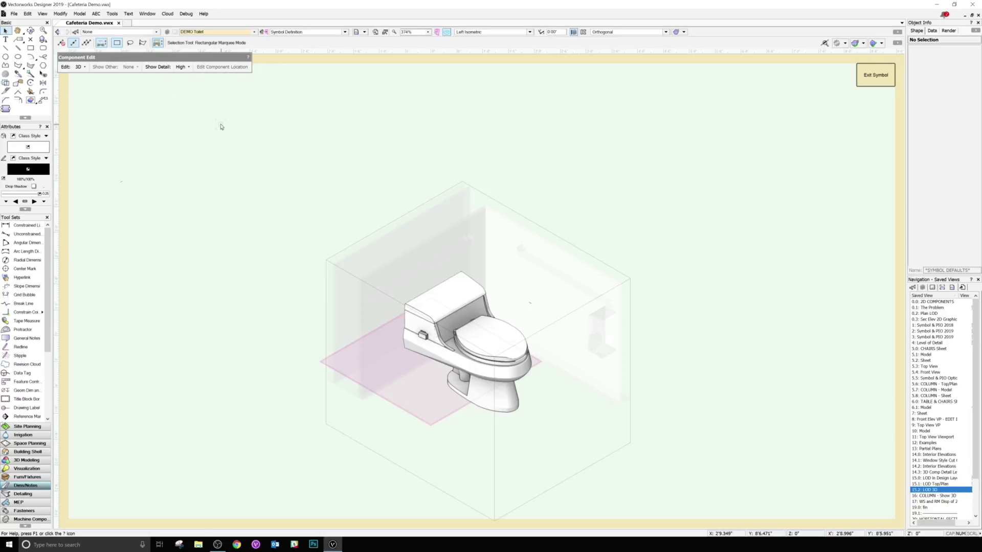
left_click(190, 67)
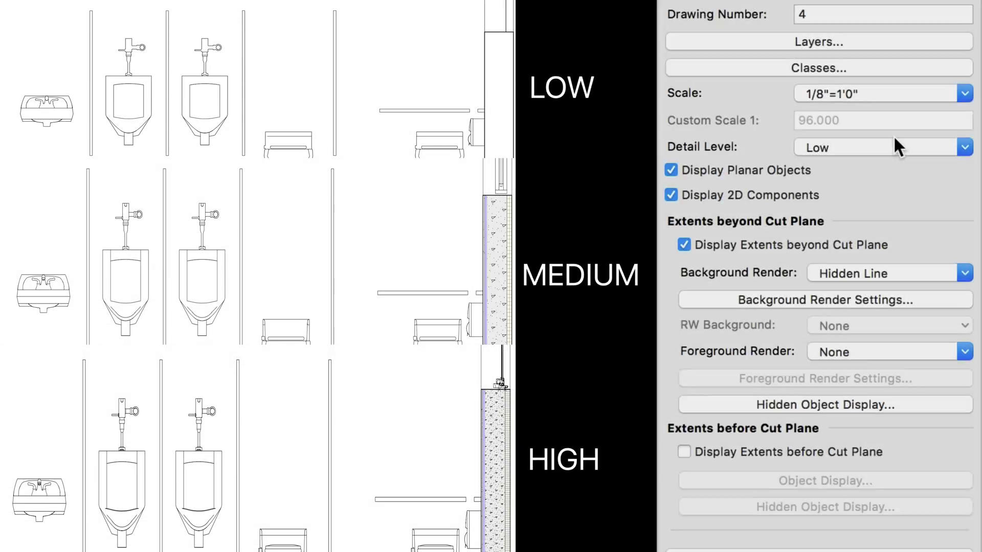
- Set the detail level of the viewport with drawing number 4 to High
left_click(896, 147)
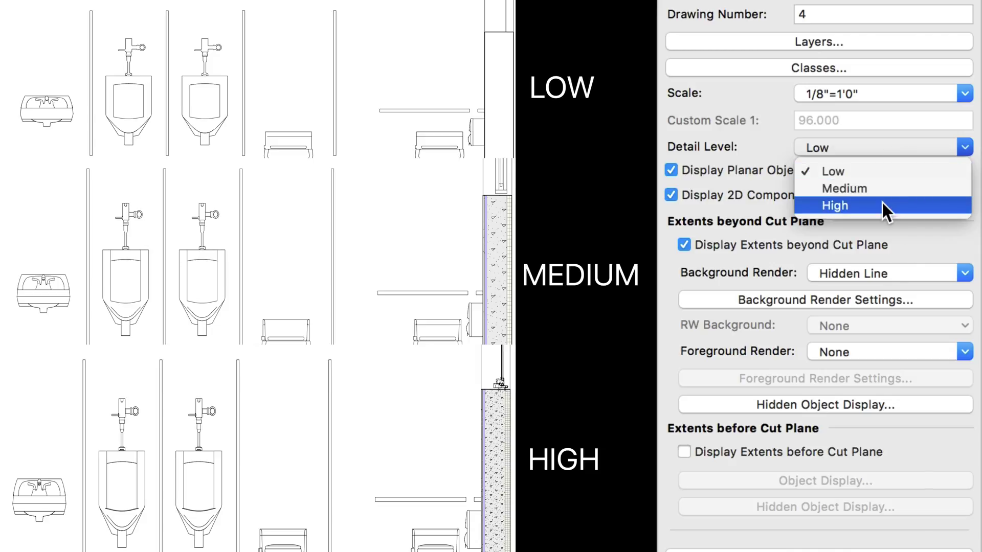
left_click(897, 222)
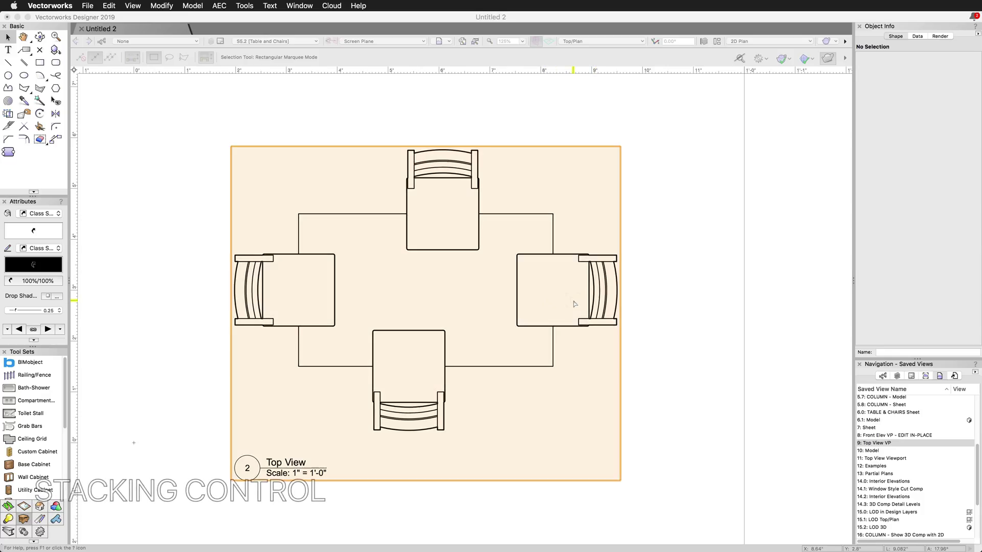
- Open the table and chairs design layer for editing from the Top View viewport, displayed with the viewport attributes
left_click(574, 303)
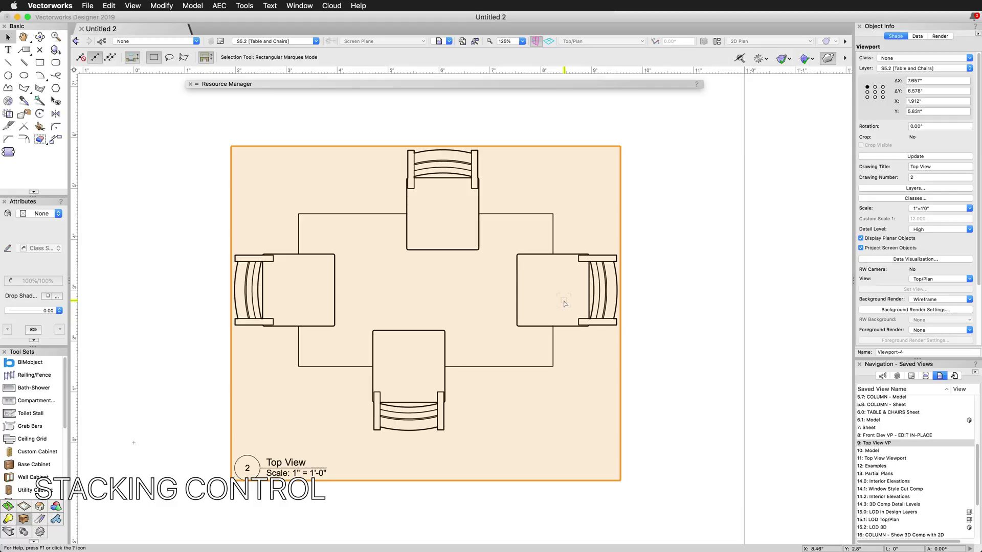
double_click(564, 304)
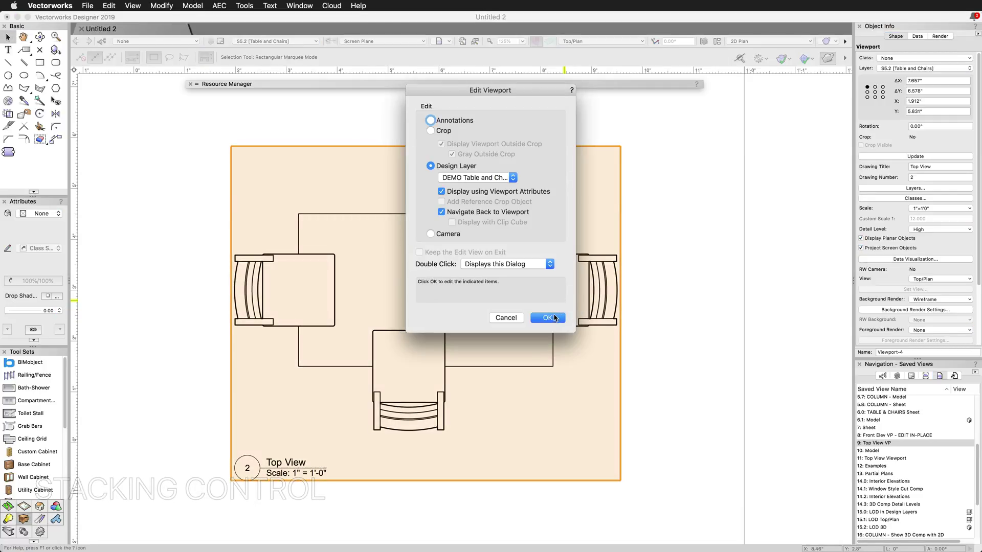
left_click(552, 317)
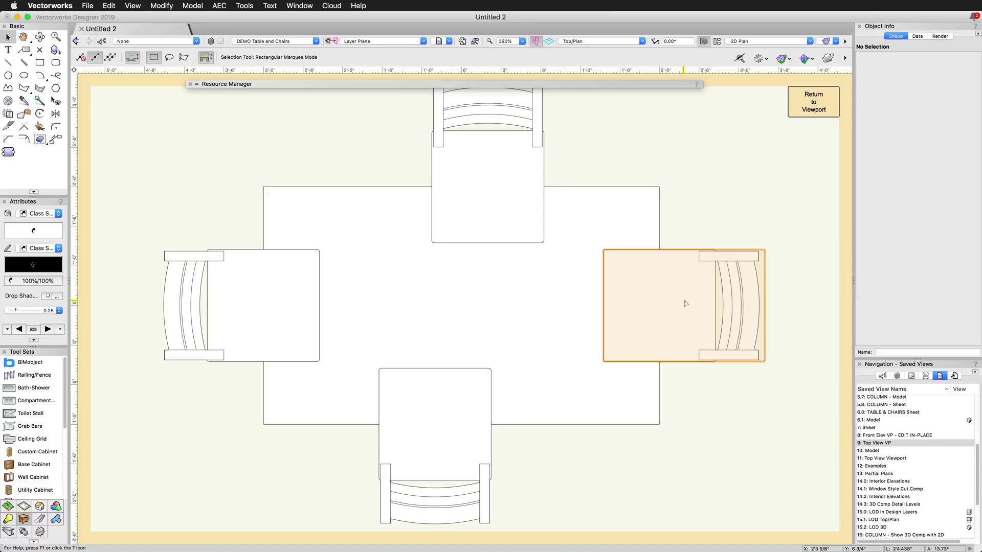
- Edit the Demo Chair symbol at the table's right end through its 3D component, and switch to its Top component
double_click(686, 304)
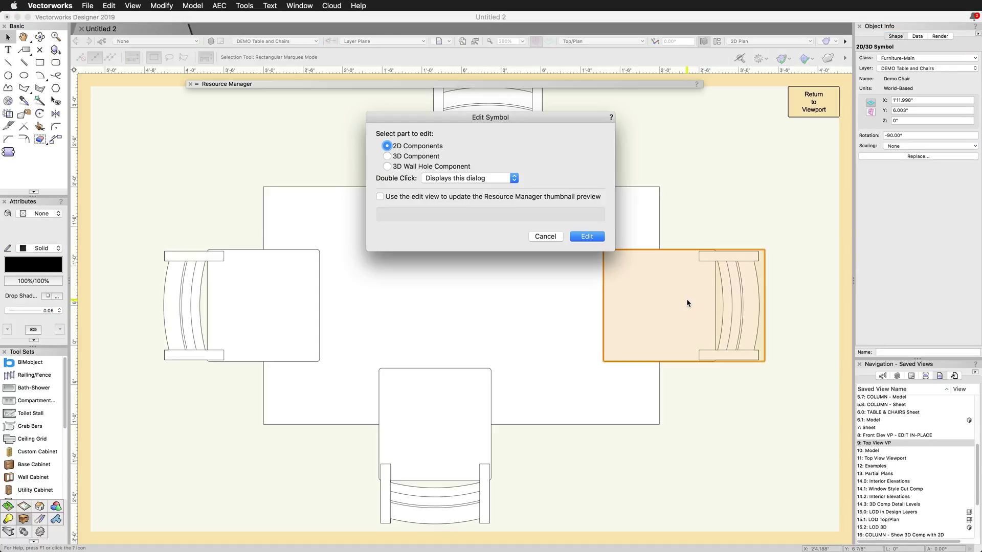
left_click(408, 157)
left_click(581, 237)
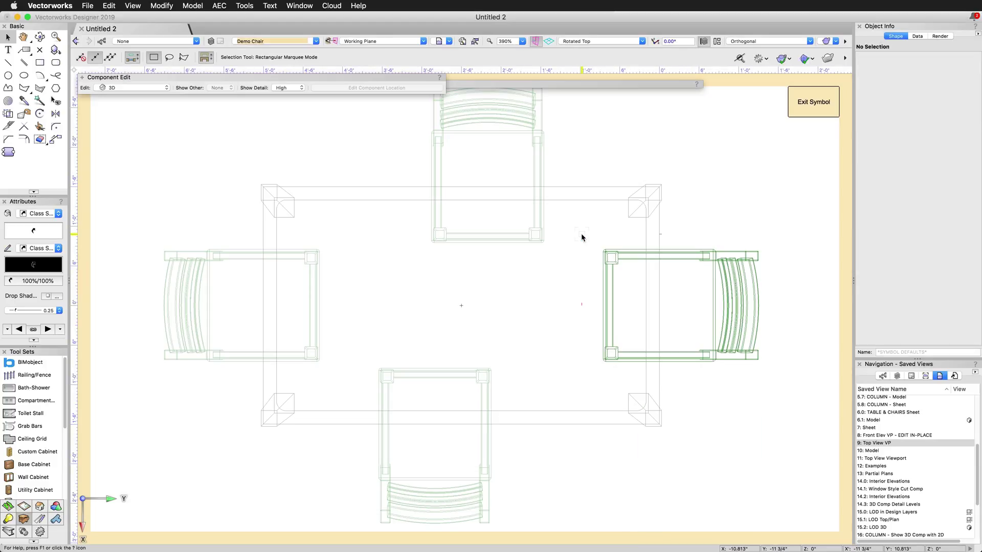
left_click(151, 88)
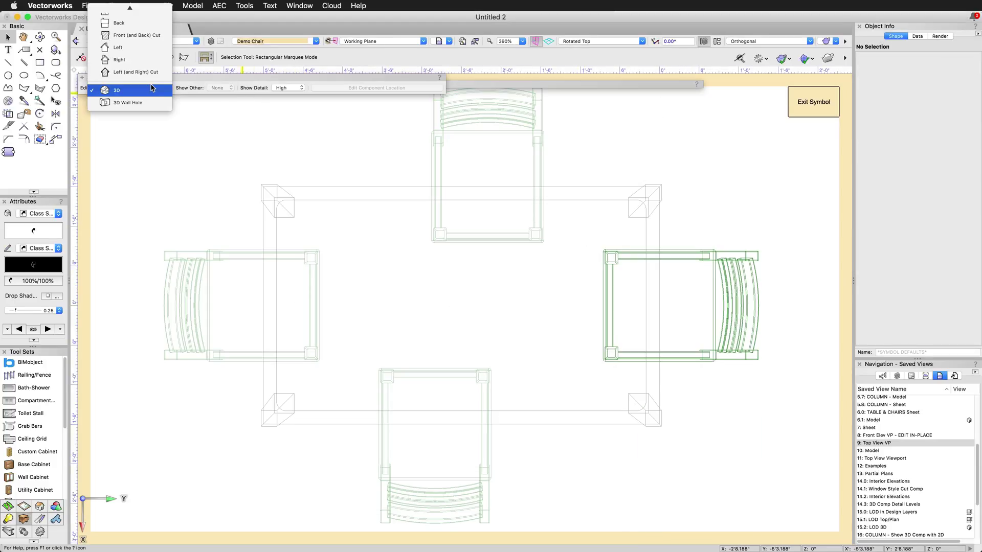
scroll(153, 31, "up", 3)
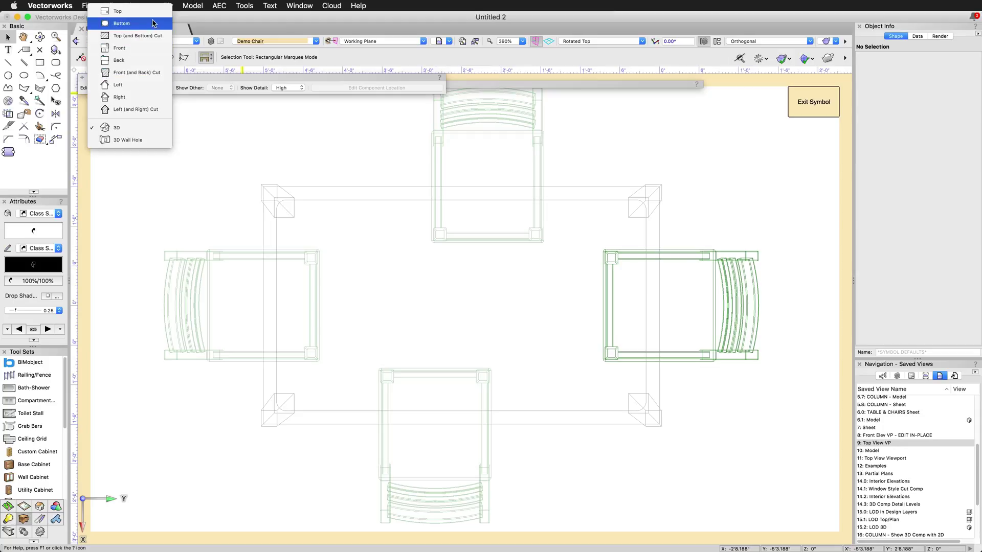
left_click(153, 15)
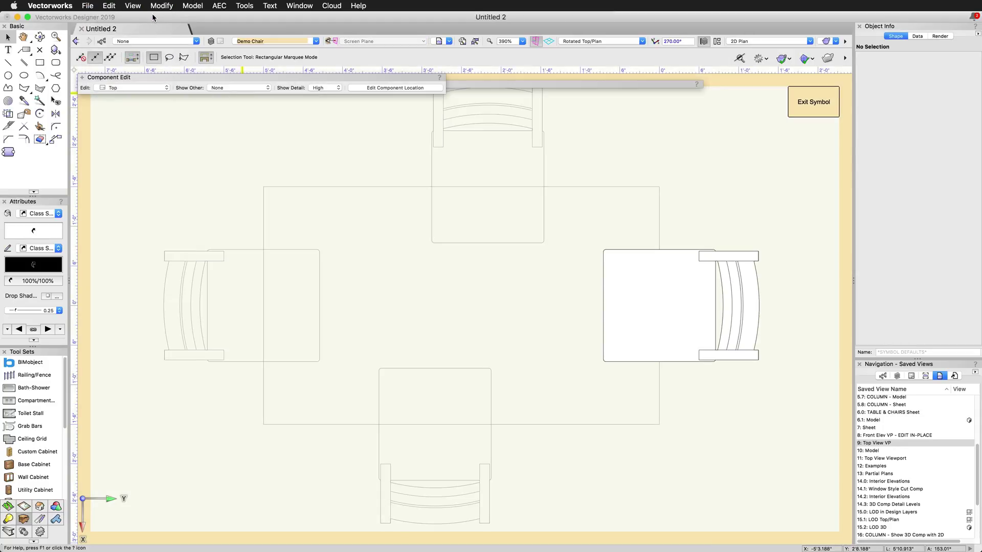
- Move the chair's Top component location to the seat height at Z 1'6", and finish editing the component location
left_click(364, 84)
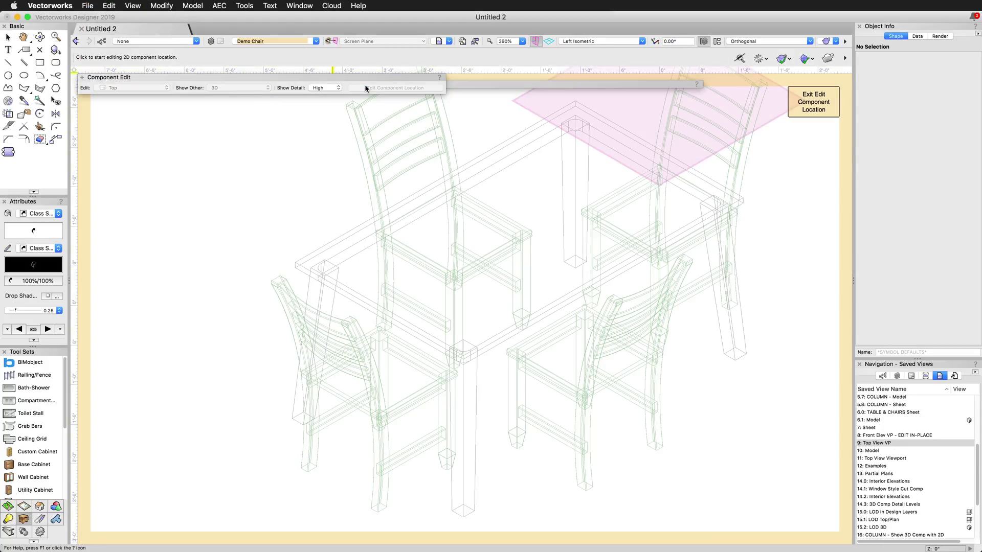
left_click(701, 137)
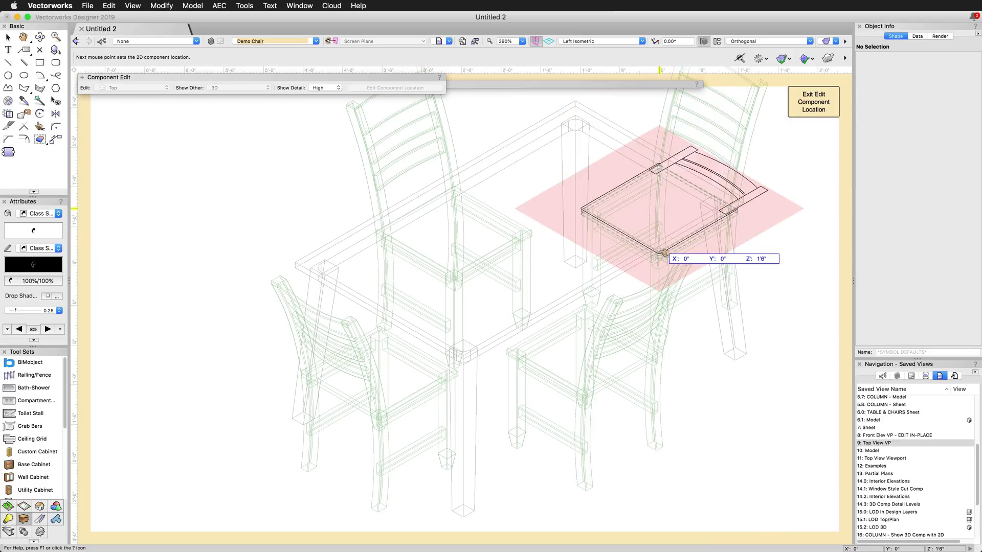
left_click(677, 256)
middle_click_drag(677, 257, 647, 336, "shift")
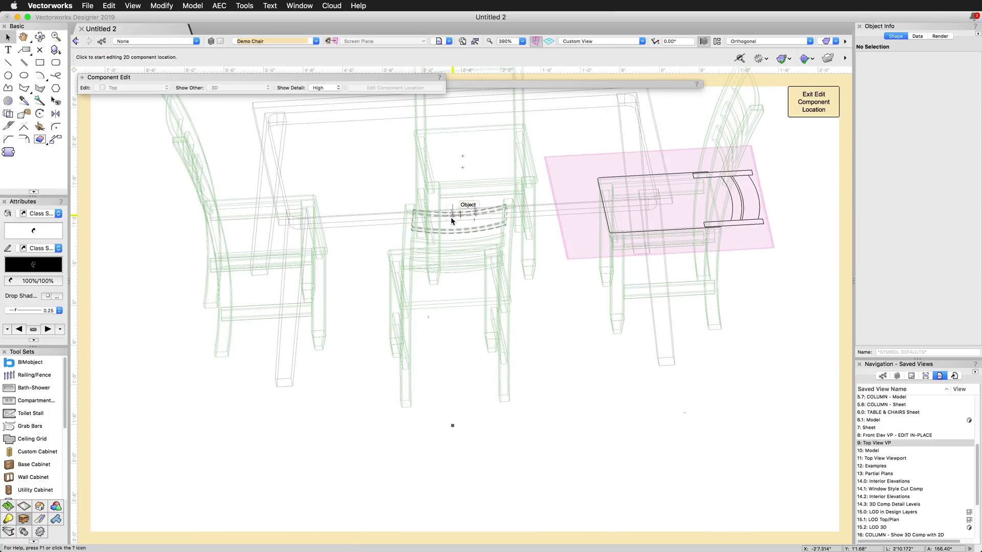
left_click(809, 106)
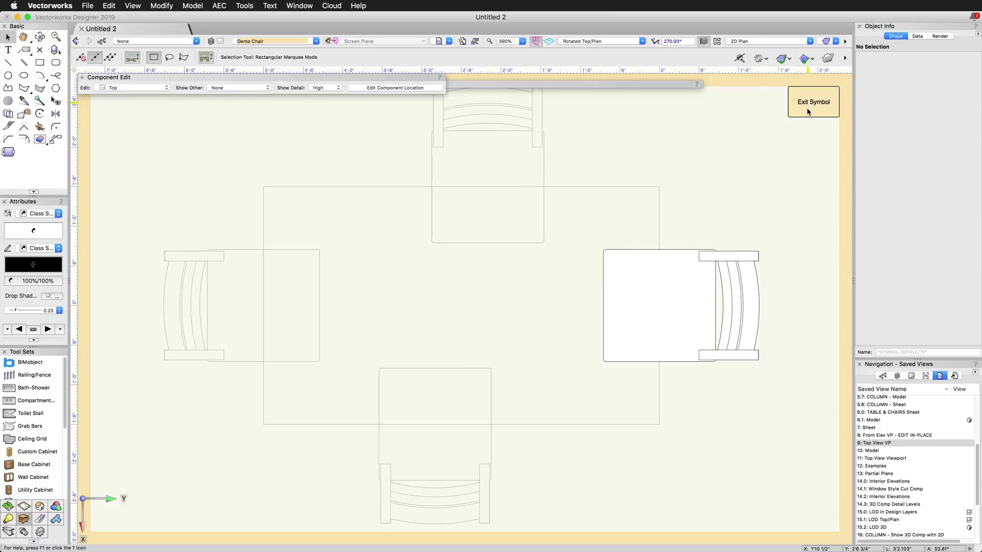
- Exit the chair symbol, return to the Top View viewport, update it and deselect it
left_click(808, 112)
left_click(829, 110)
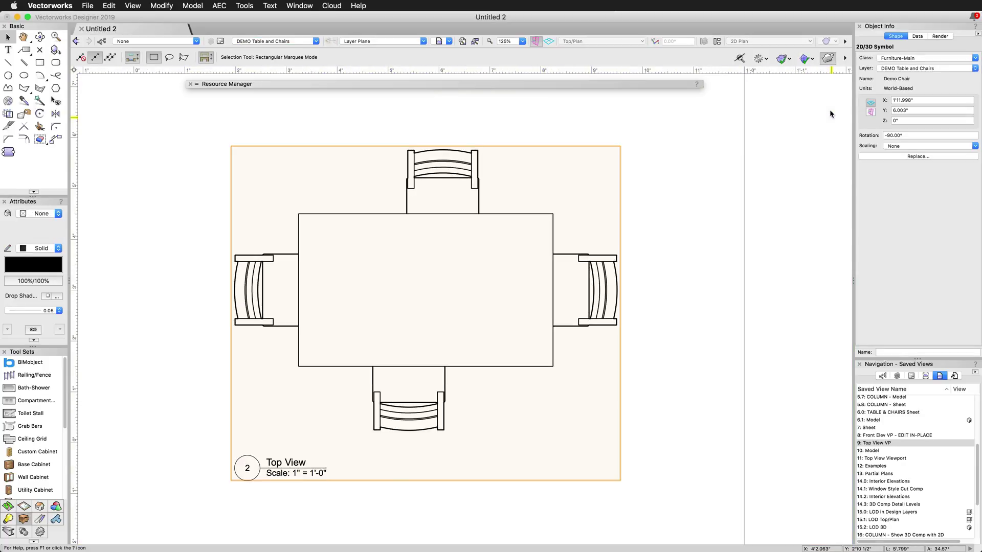
left_click(915, 156)
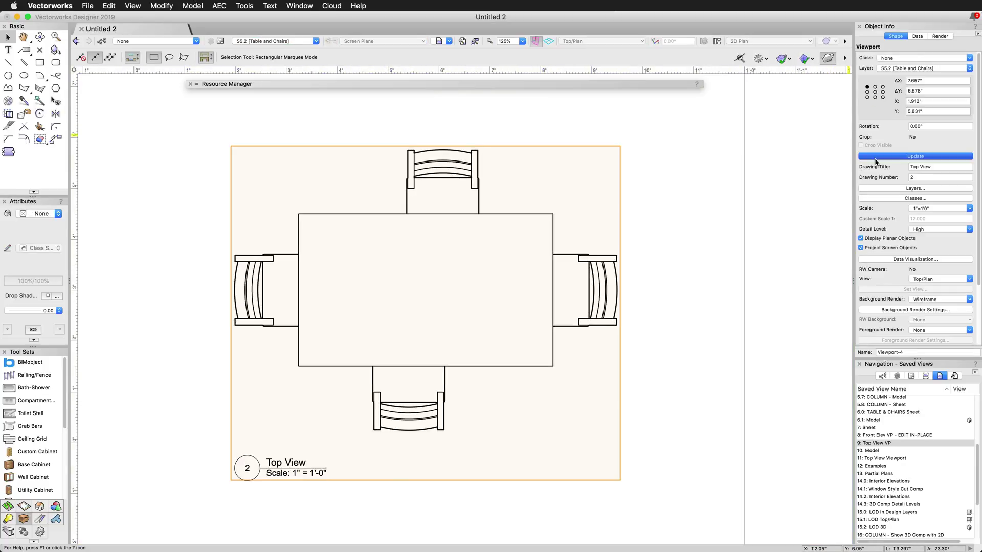
left_click(794, 189)
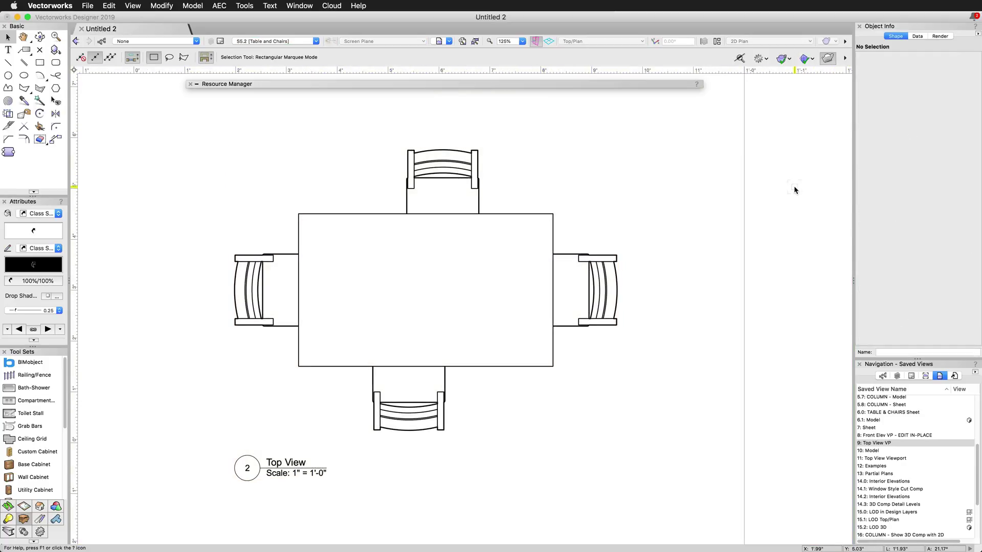